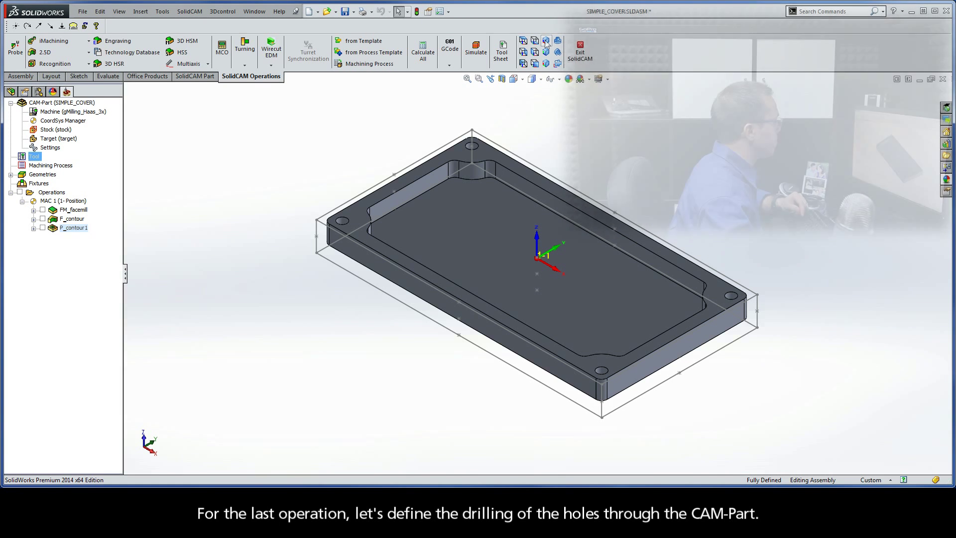
Step: Add a new Drilling milling operation from the Operations context menu
right_click(54, 195)
mouse_move(104, 214)
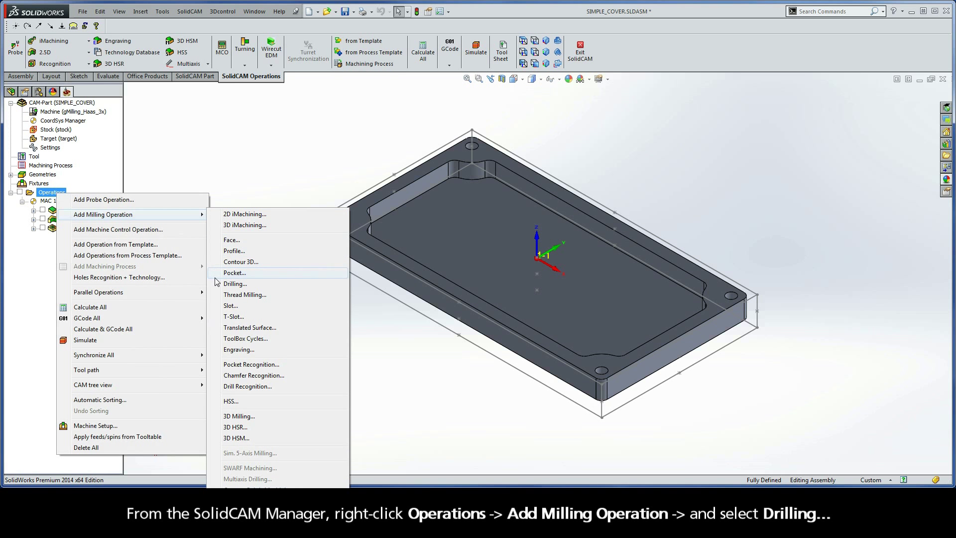
click(241, 286)
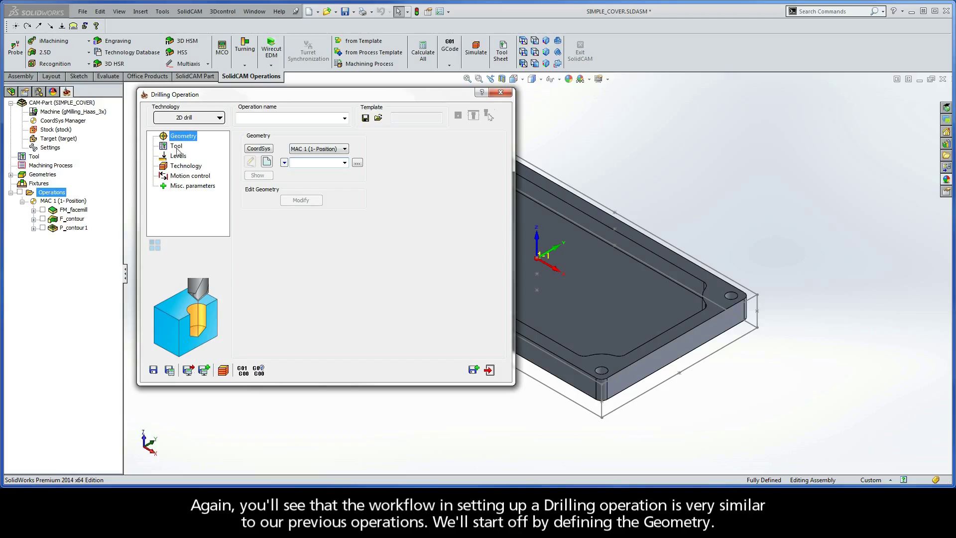
Step: Define new Multi-positions geometry from the four corner hole centres on the top face
click(267, 163)
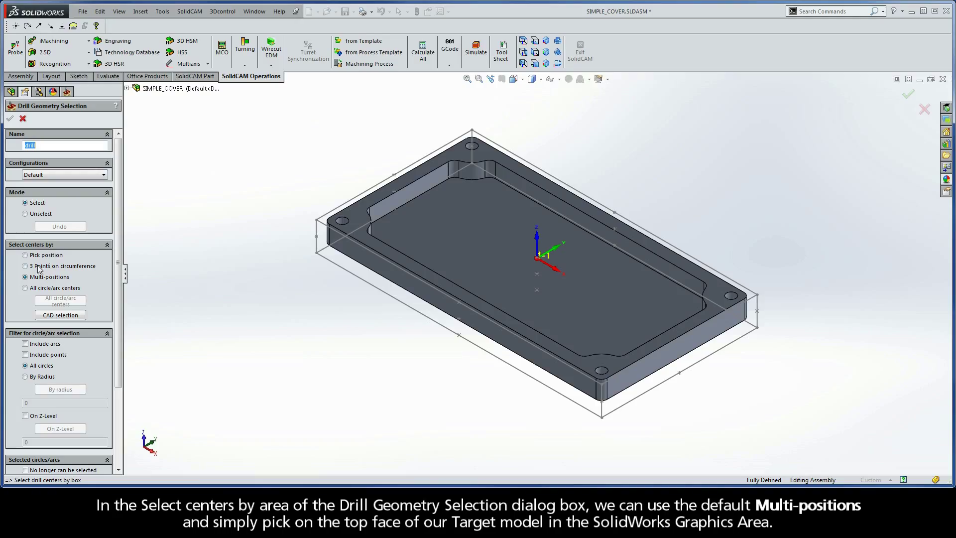
click(27, 279)
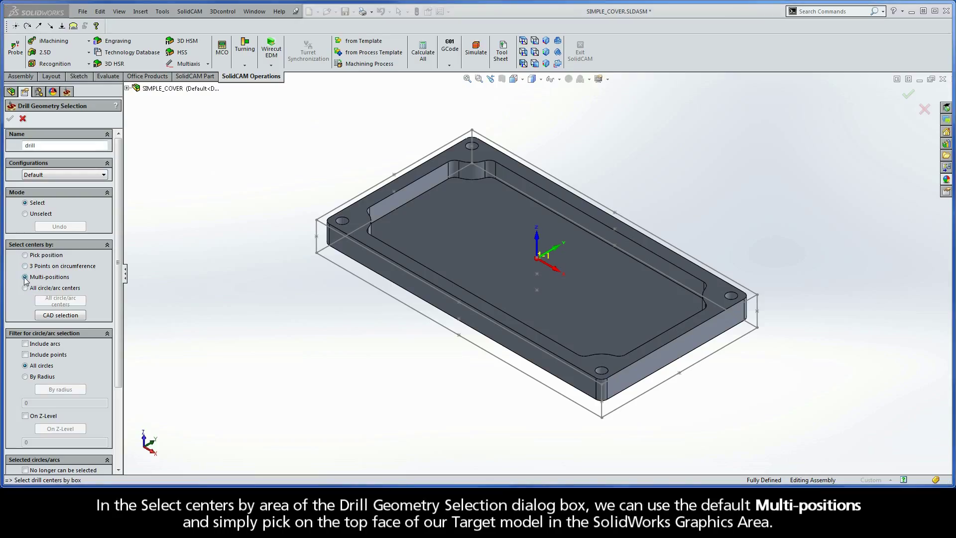
click(356, 220)
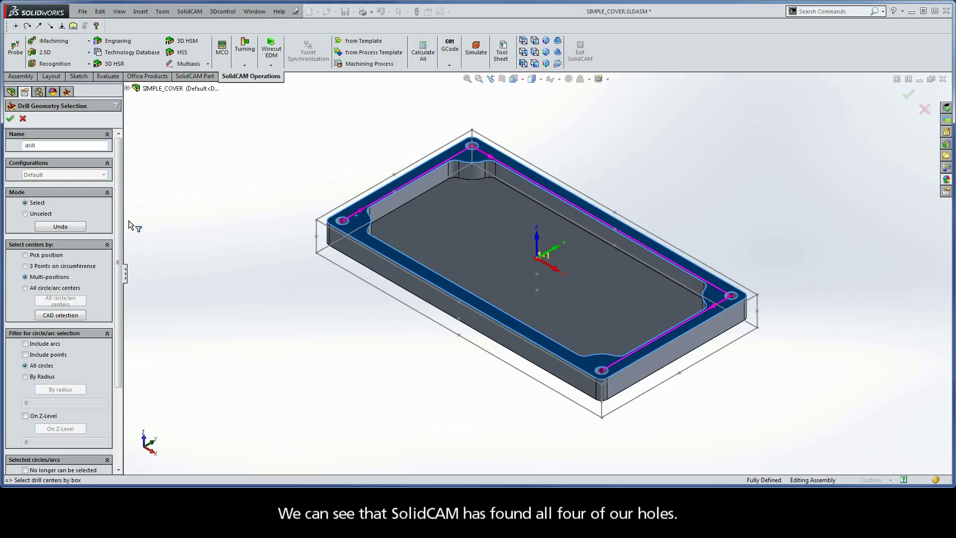
drag(120, 221, 118, 316)
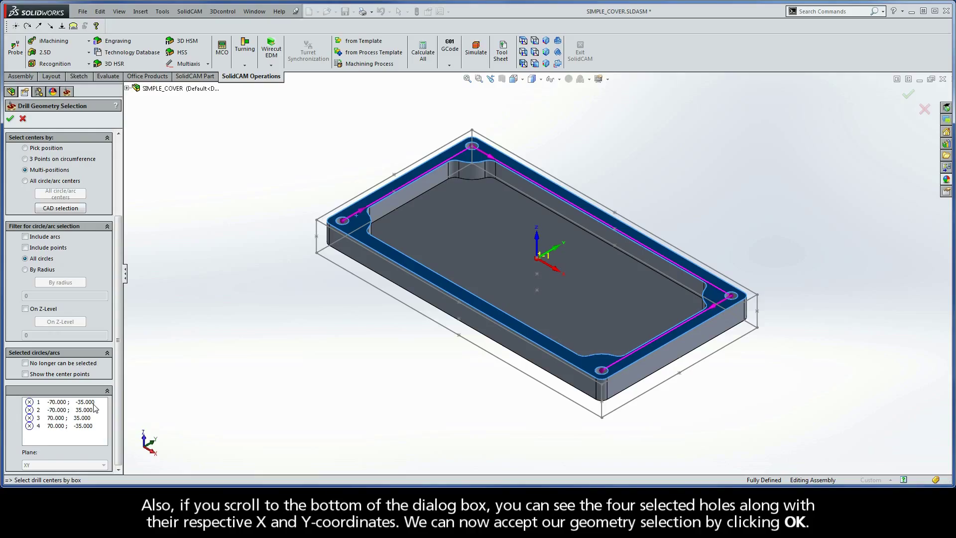
click(10, 118)
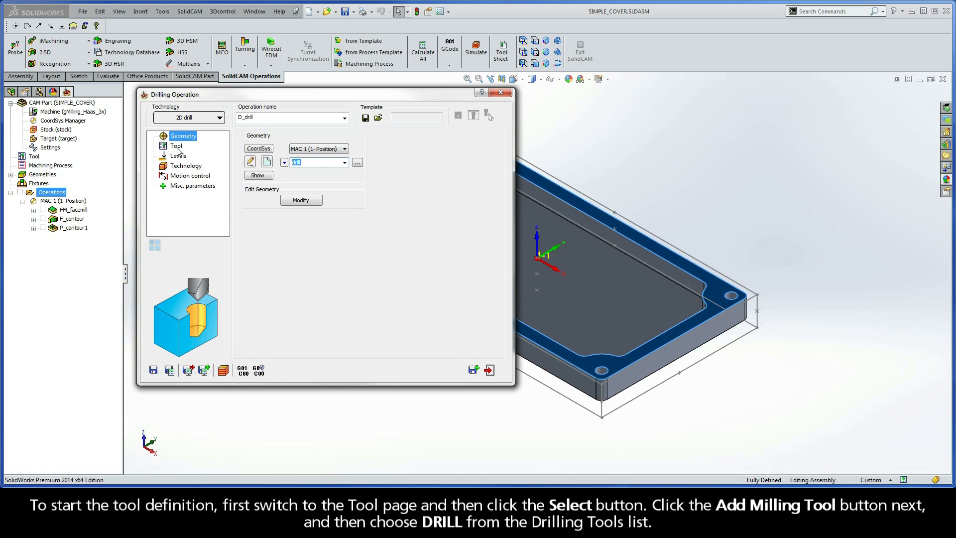
Step: Add a new DRILL tool with 5 mm diameter and 5 mm arbor diameter
click(176, 147)
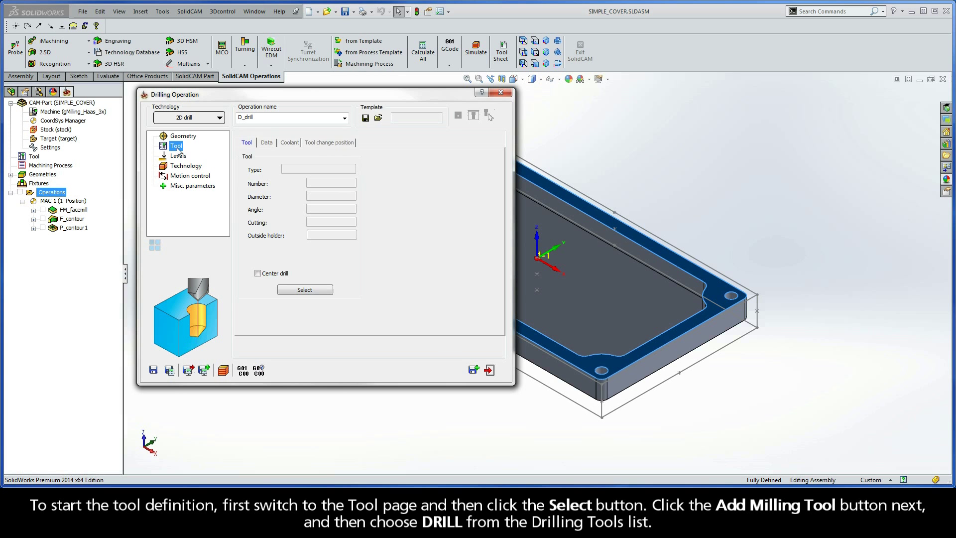
click(301, 290)
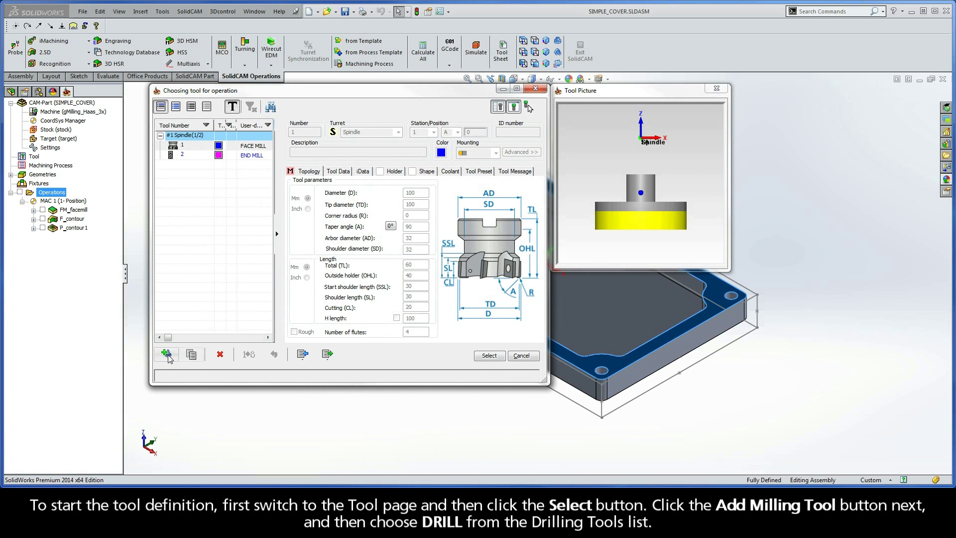
click(166, 353)
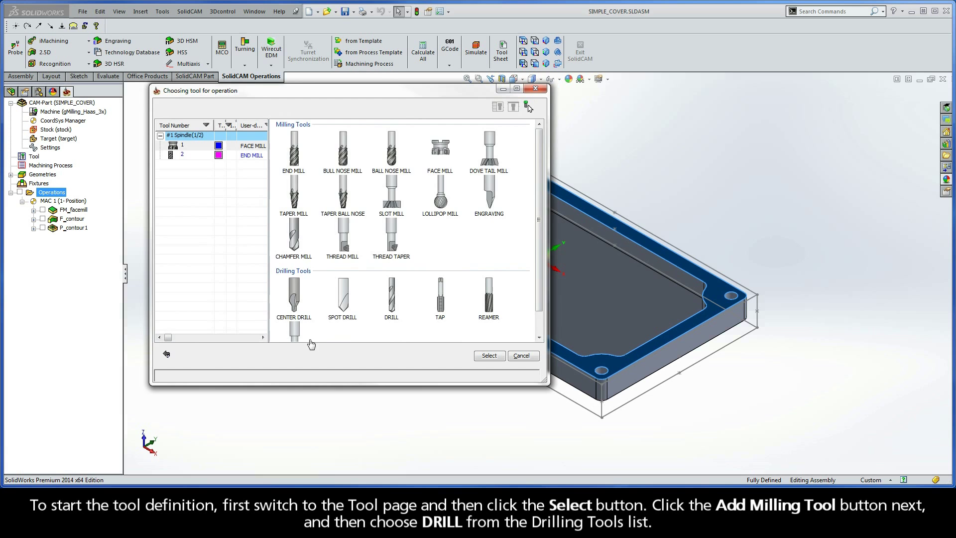
click(390, 296)
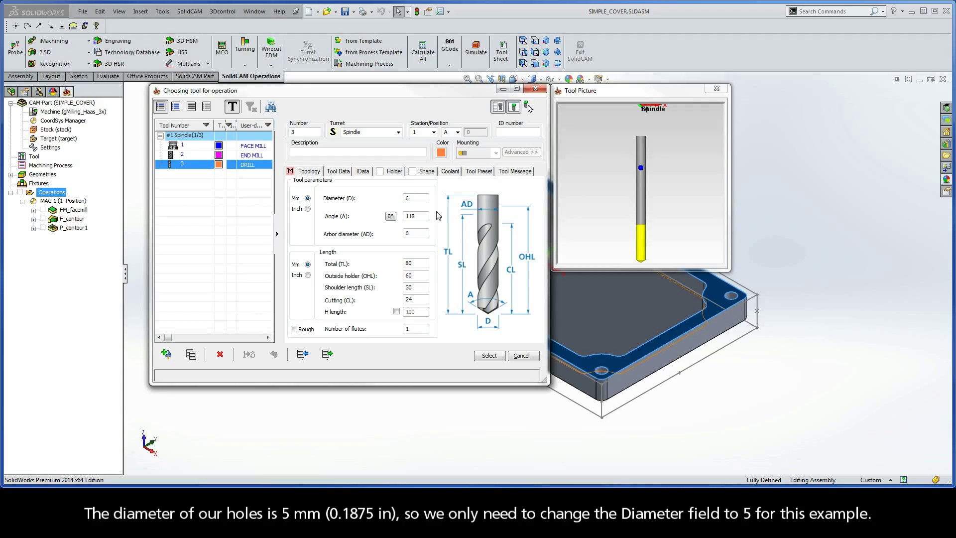
click(411, 198)
text(5)
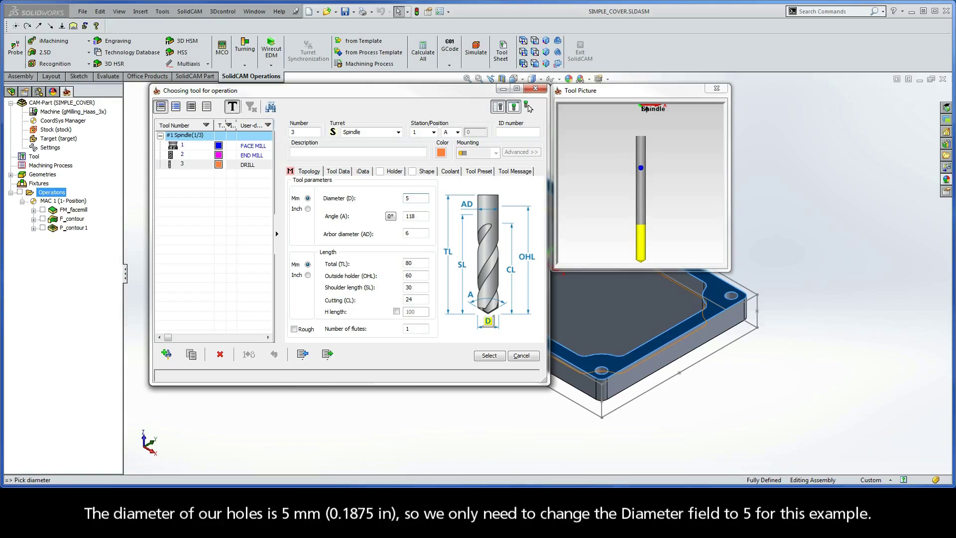
click(414, 233)
text(5)
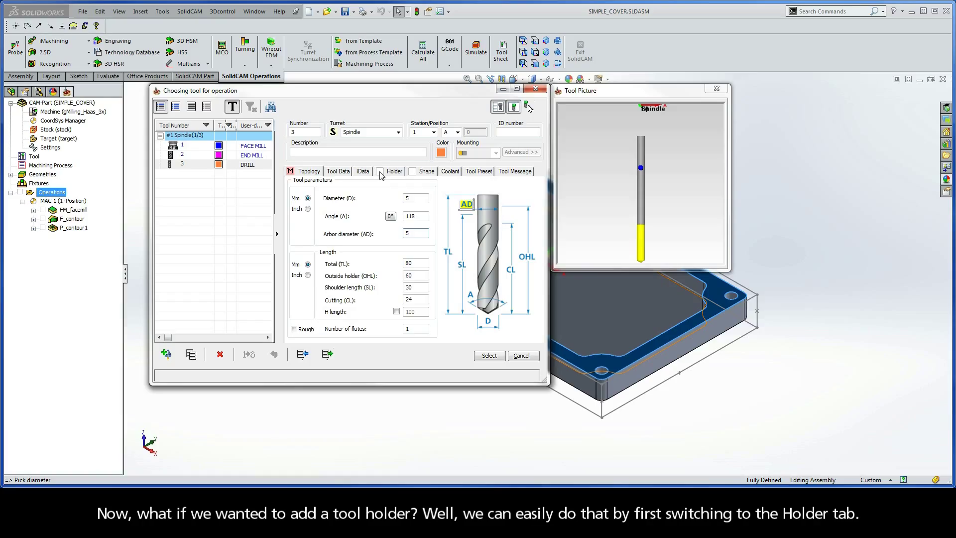
Step: Give the drill the Shape-type HSK A 63 ER 16x80 holder from the Global list
click(395, 176)
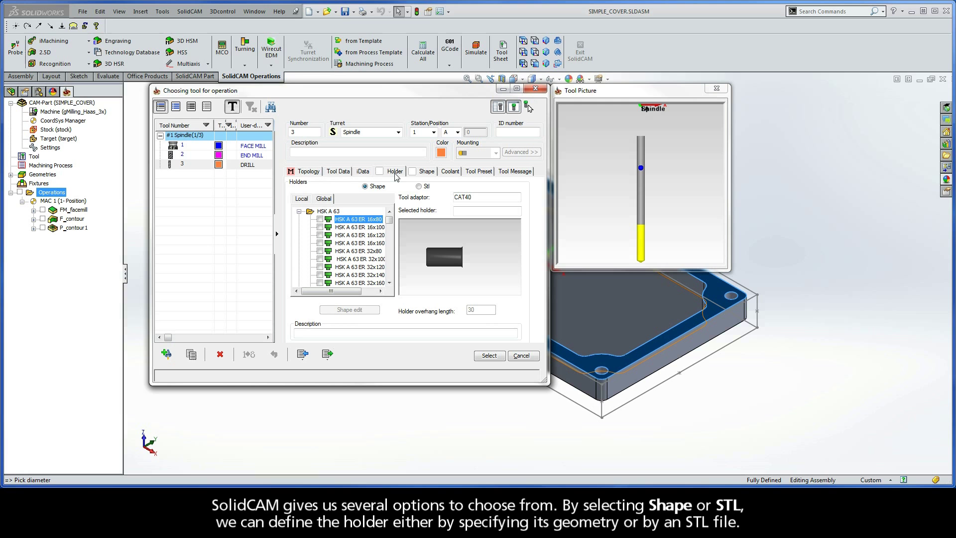
click(365, 188)
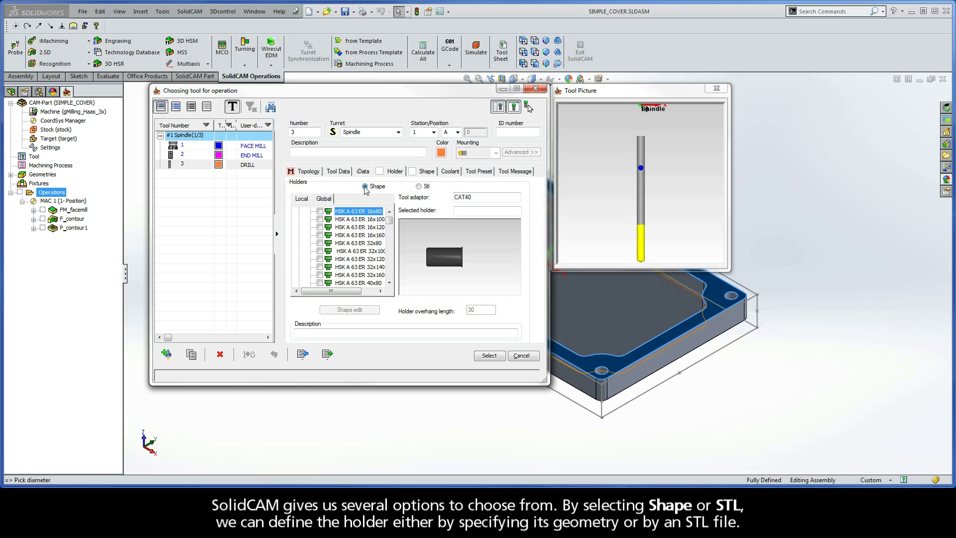
click(418, 186)
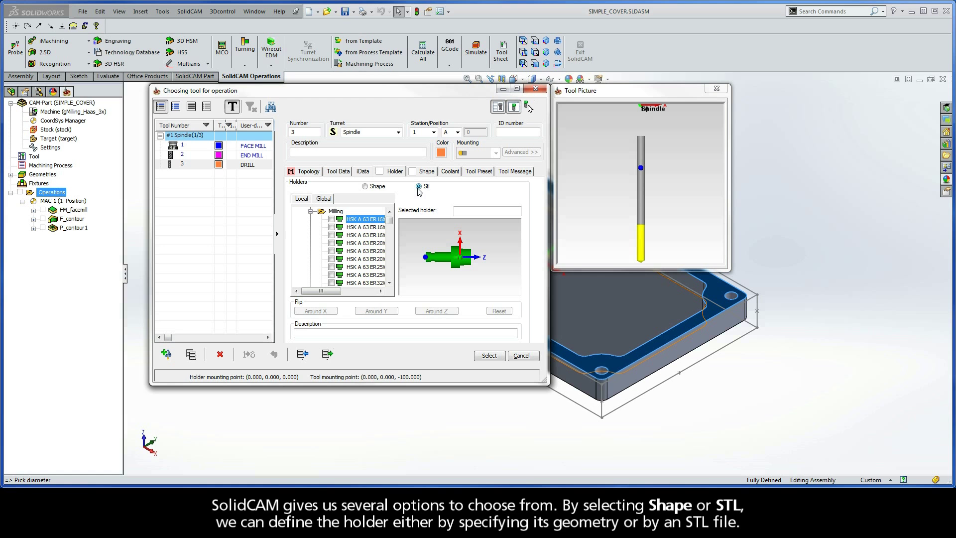
click(365, 187)
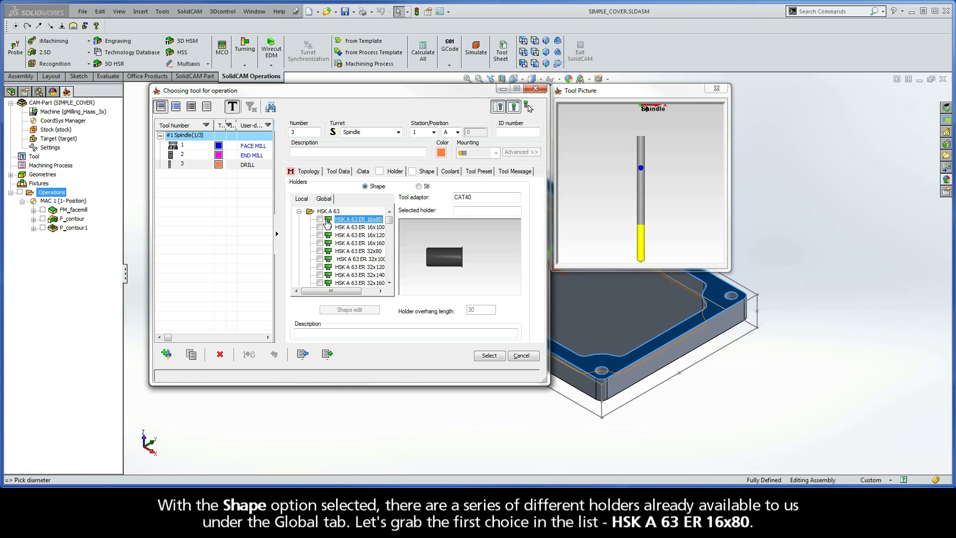
click(321, 219)
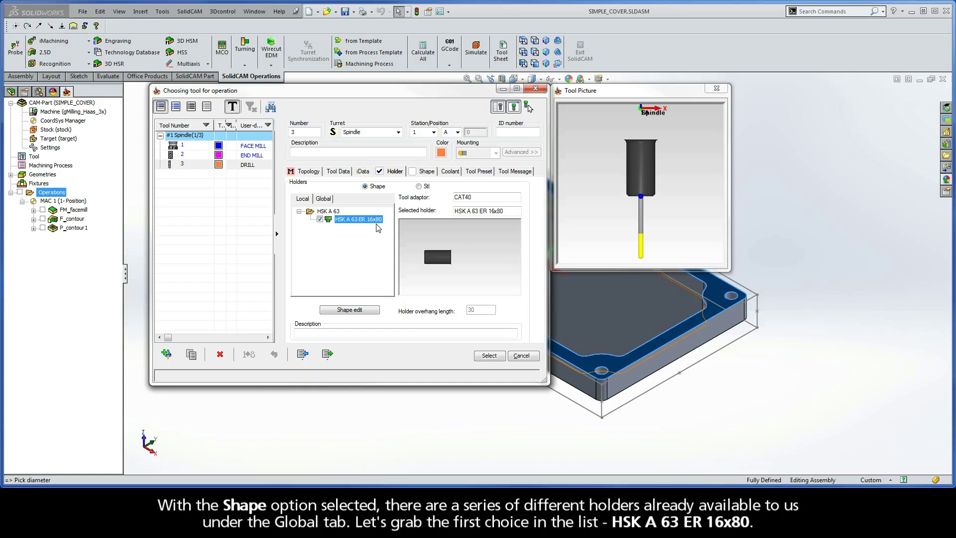
click(350, 310)
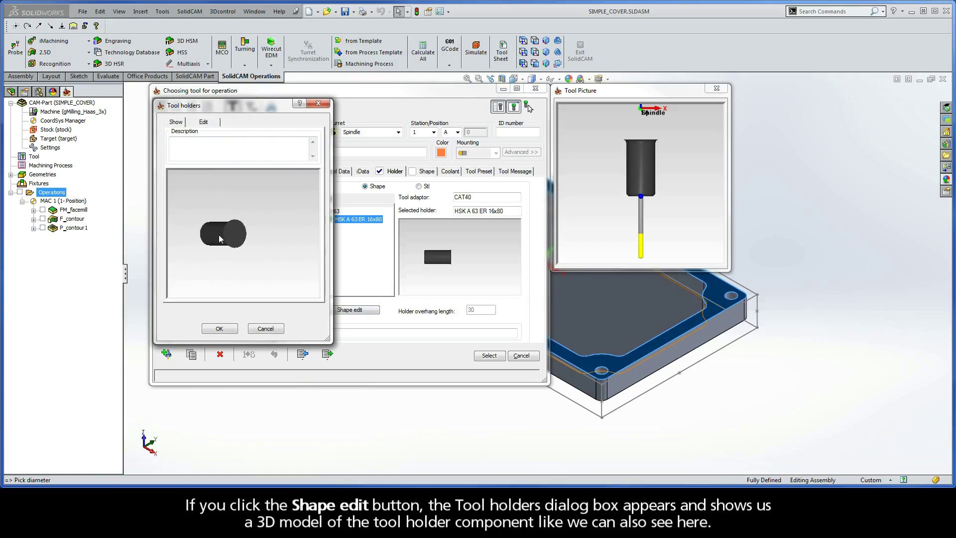
scroll(221, 239, up, 2)
scroll(210, 237, up, 2)
mouse_move(208, 238)
mouse_down()
mouse_move(250, 225)
mouse_move(240, 225)
mouse_up()
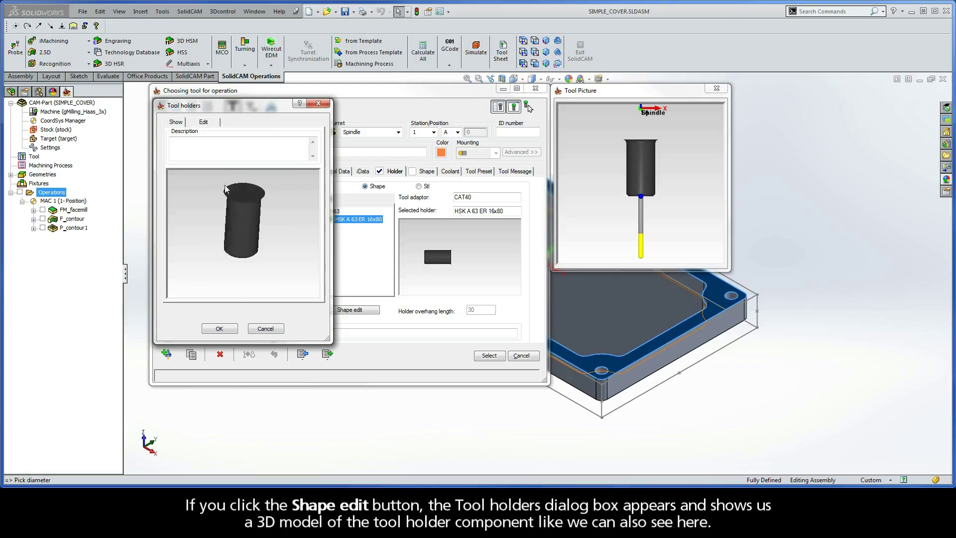
scroll(240, 224, up, 3)
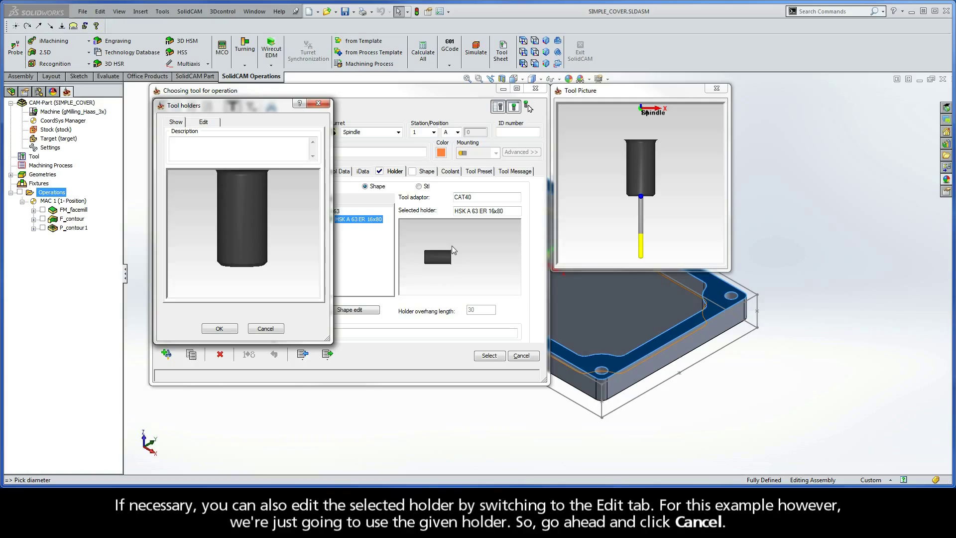
click(204, 124)
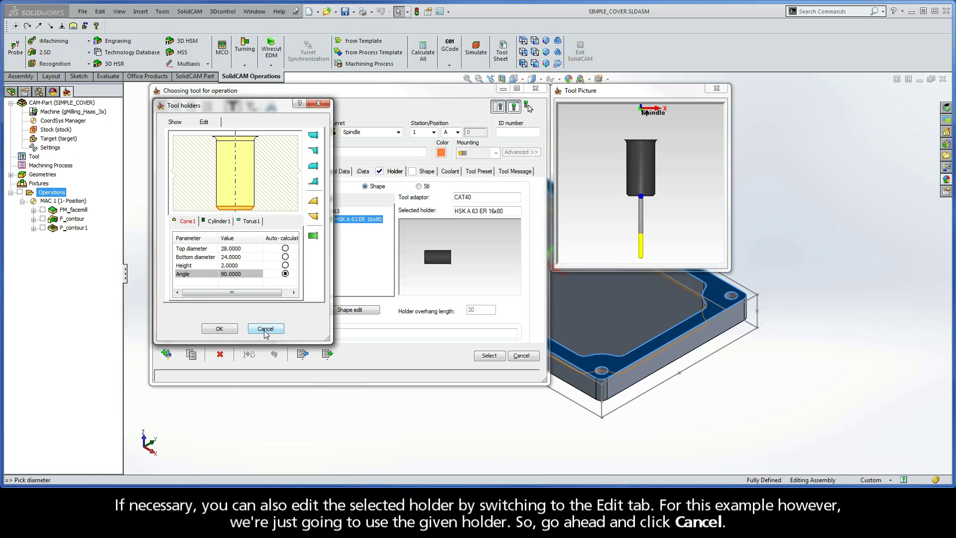
click(265, 332)
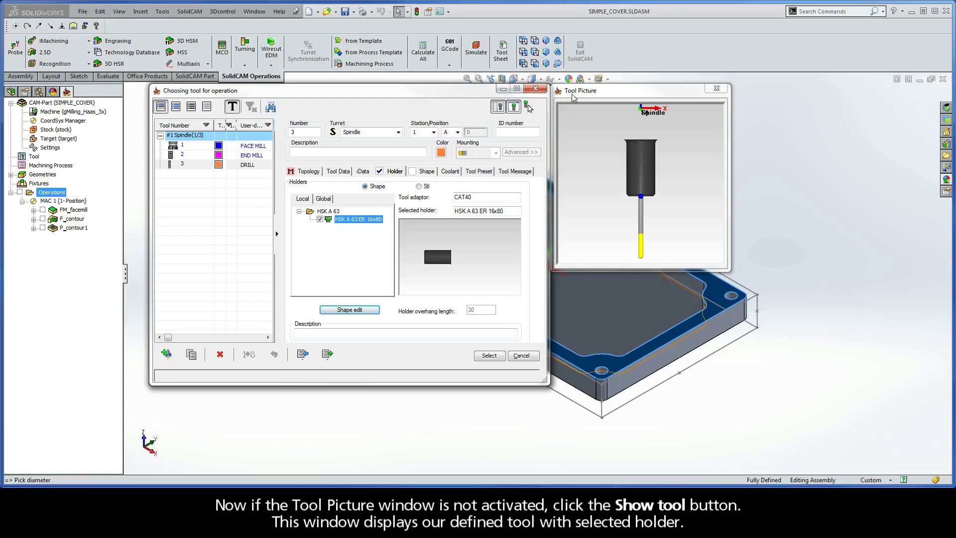
Step: Rotate the Tool Picture preview to view the drill and holder in 3D
click(620, 168)
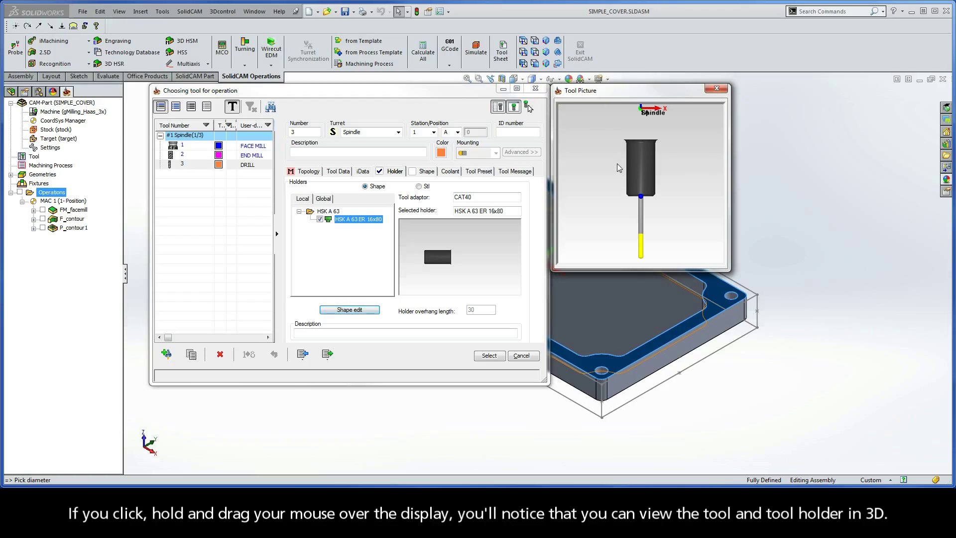
mouse_move(638, 192)
mouse_down()
mouse_move(625, 197)
mouse_move(645, 198)
mouse_up()
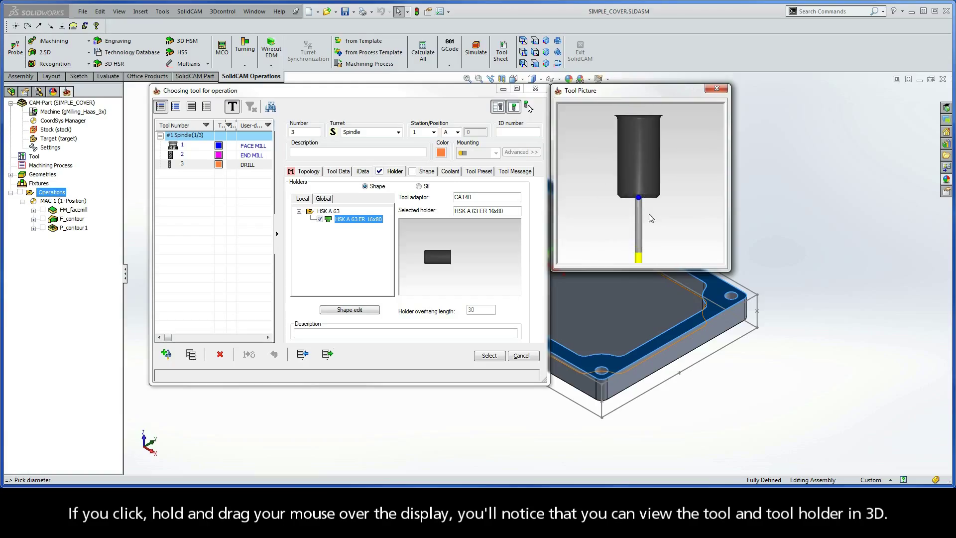
mouse_move(645, 197)
mouse_down()
mouse_move(637, 182)
mouse_move(666, 205)
mouse_move(633, 234)
mouse_move(656, 189)
mouse_up()
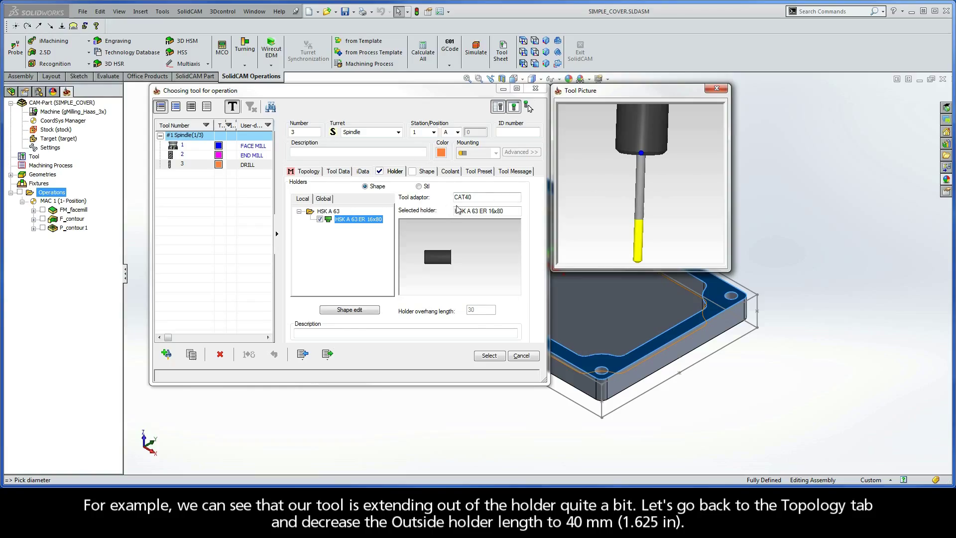
Step: Set the drill's outside holder length to 40 mm and select it for the operation
click(308, 171)
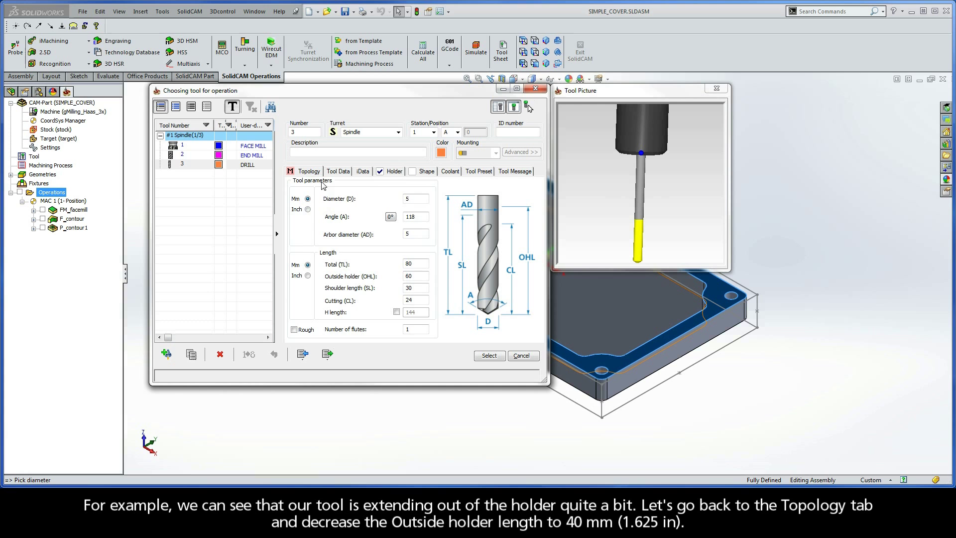
double_click(409, 275)
text(40)
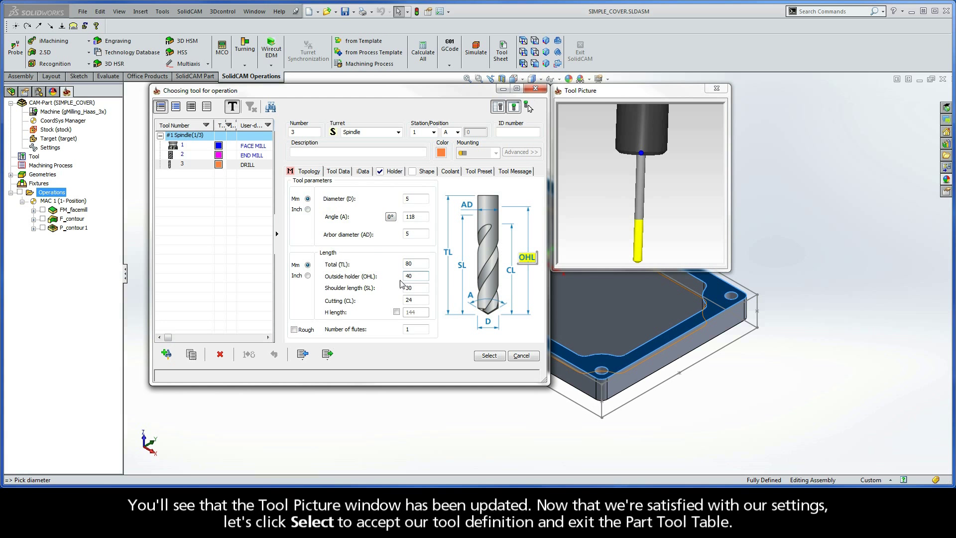
key(Tab)
click(658, 244)
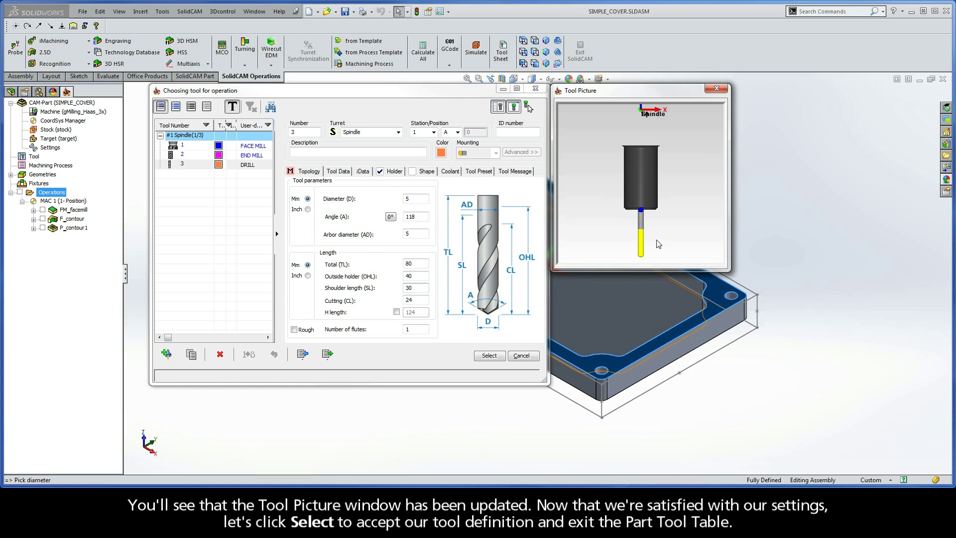
scroll(658, 244, up, 3)
scroll(656, 241, down, 1)
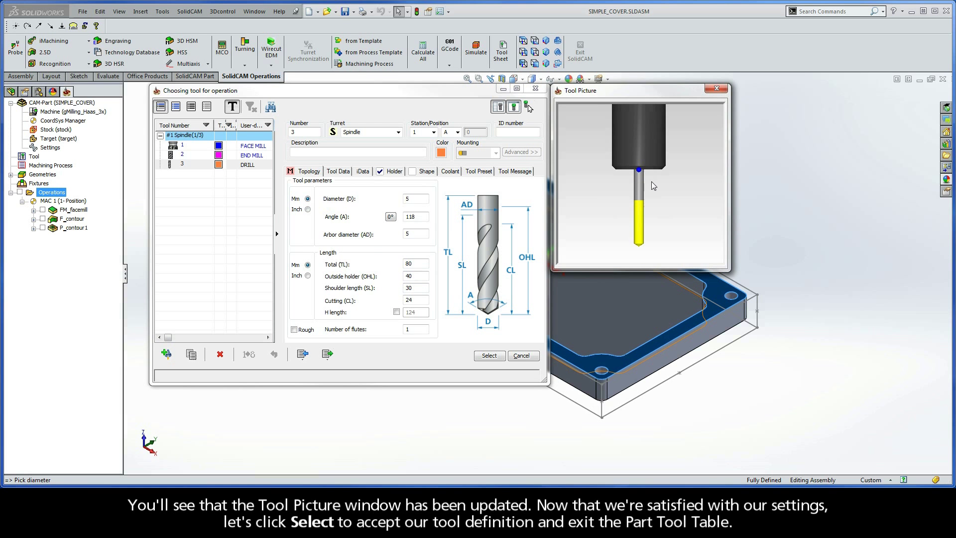
click(489, 356)
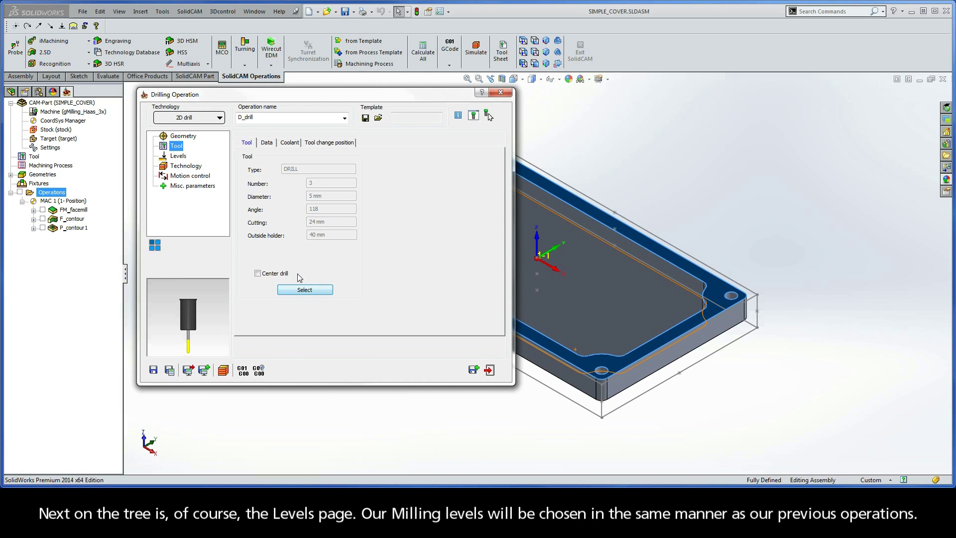
Step: Pick the cover's top face as the upper level, at Z 0
click(178, 155)
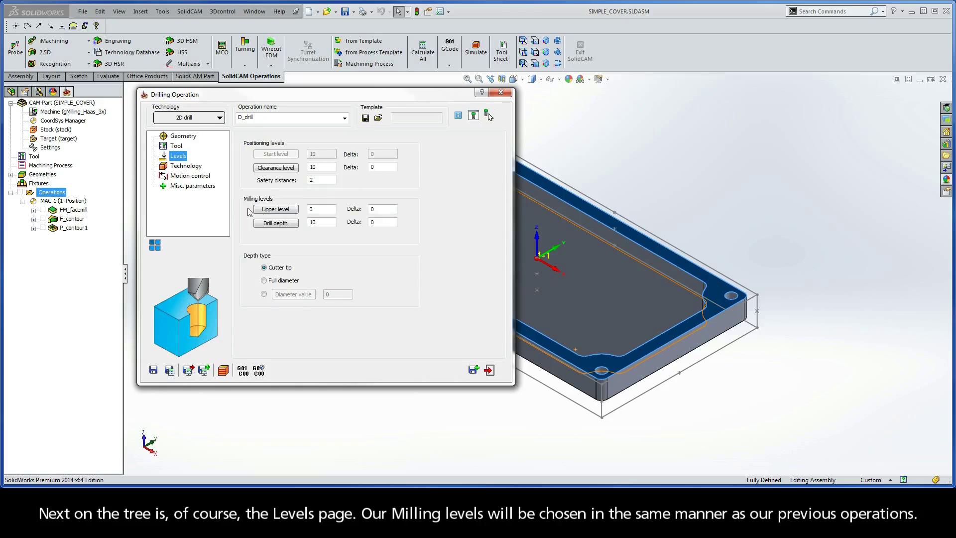
click(276, 213)
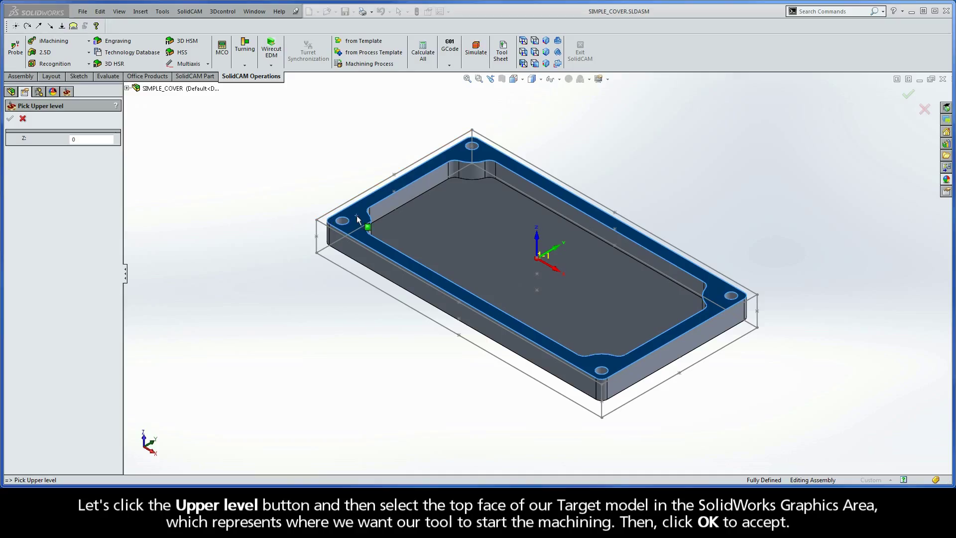
click(357, 219)
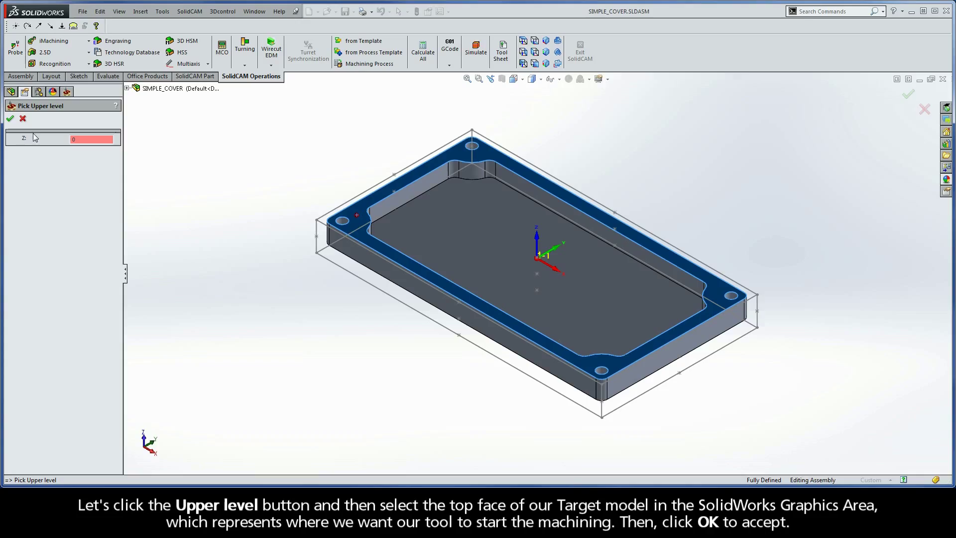
click(10, 120)
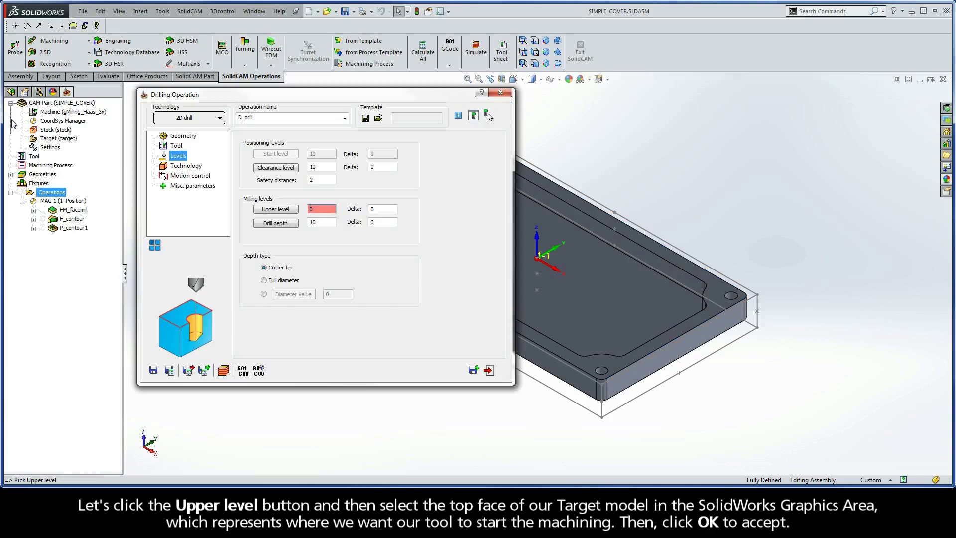
Step: Turn the model over and pick its bottom face as drill depth, Z -10
click(275, 226)
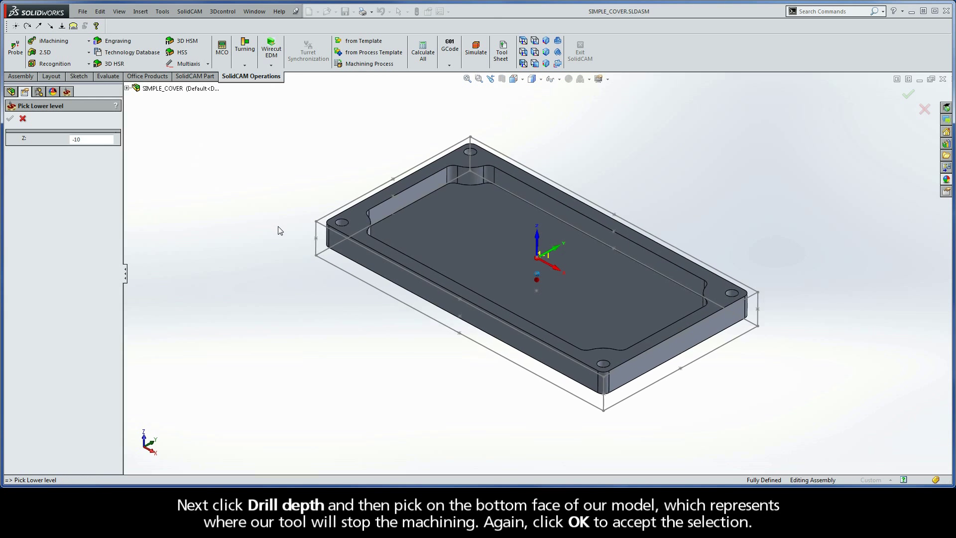
middle_drag(279, 230, 474, 282)
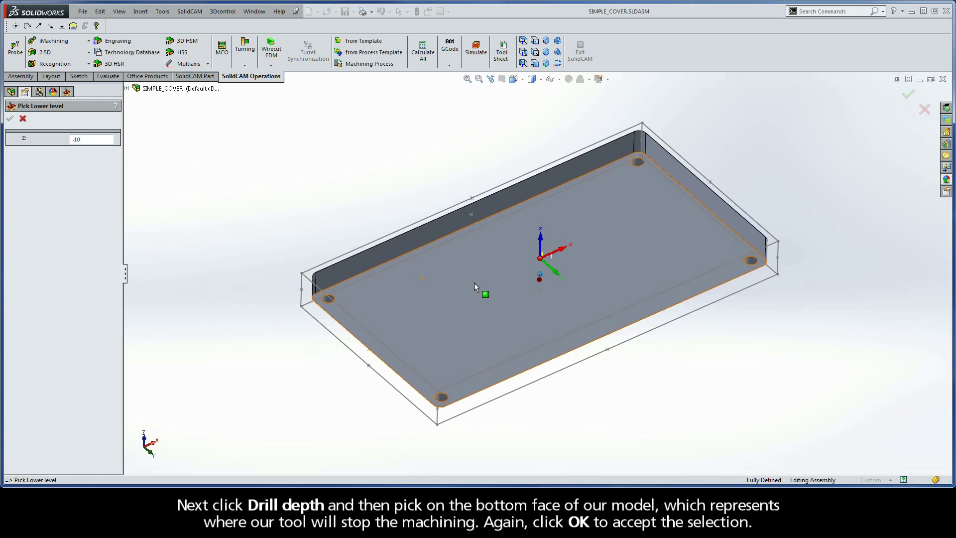
click(475, 282)
key(Up)
key(Up)
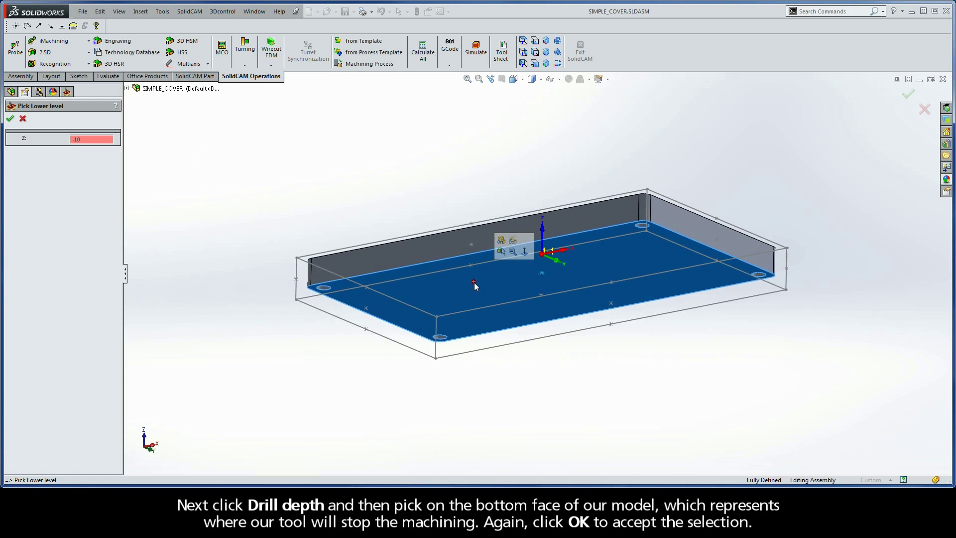
key(Up)
key(Up)
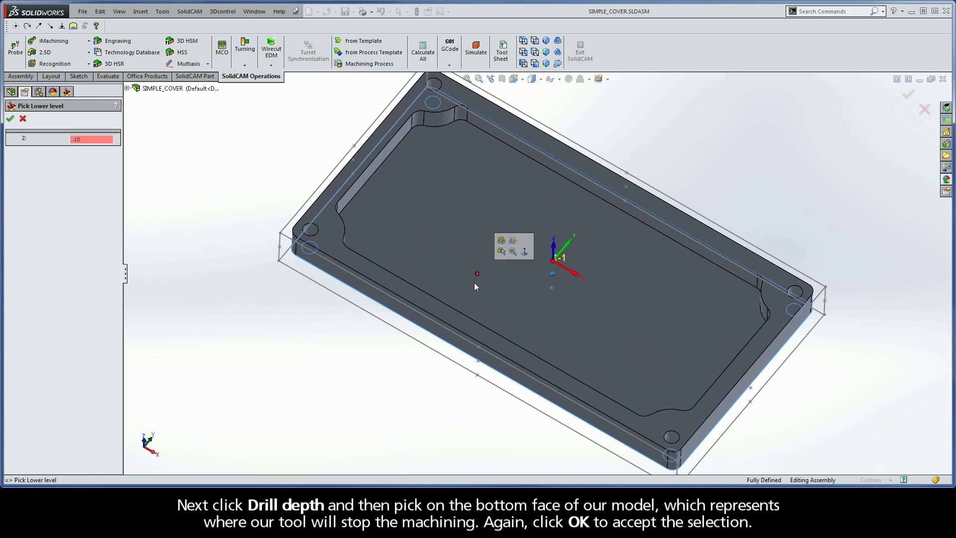
Step: Accept the bottom-face pick as a drill depth of 10 below the top
click(11, 119)
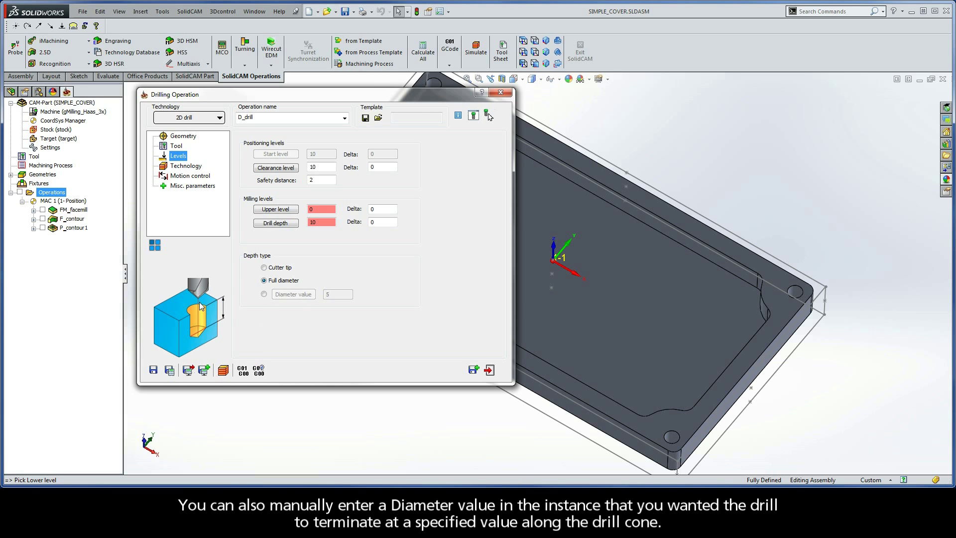
Step: Choose the G81 drill cycle type on the Technology page
click(179, 167)
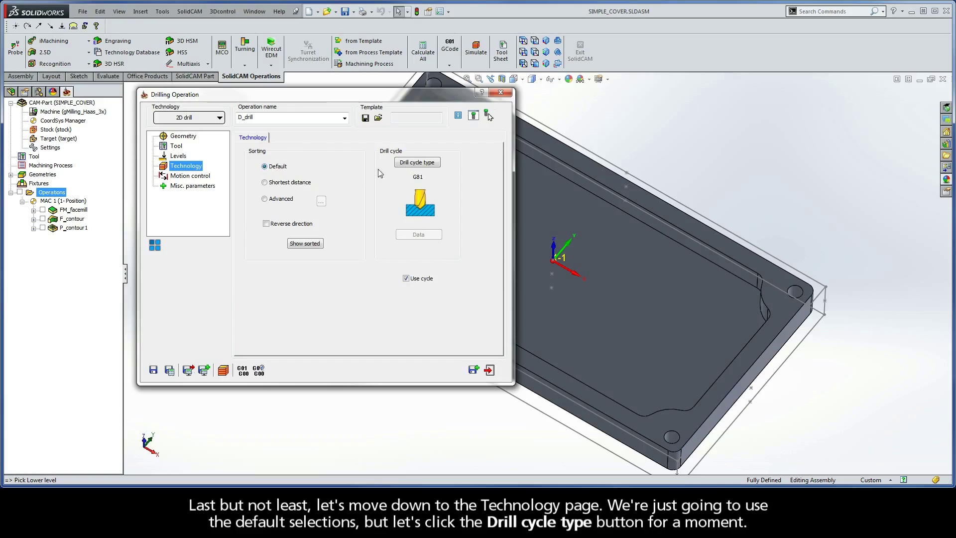
click(417, 162)
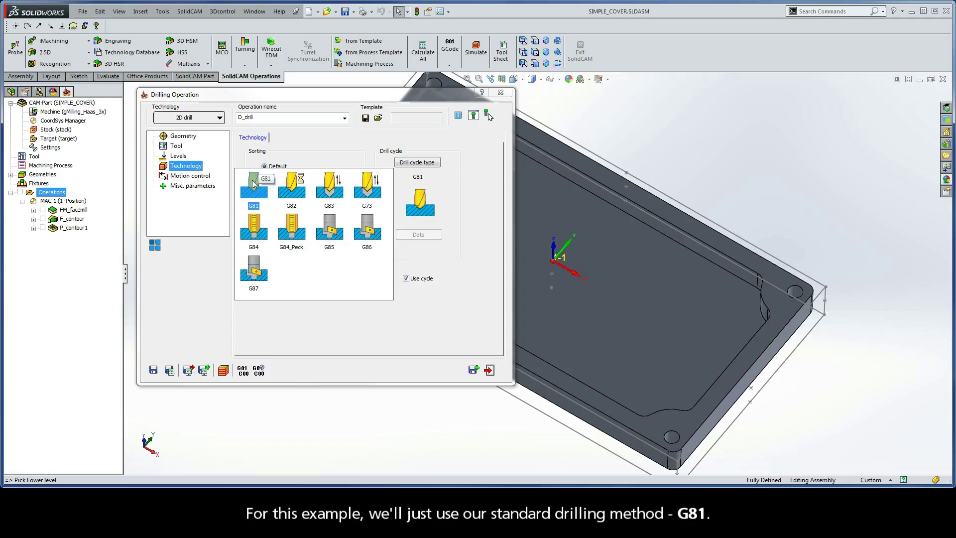
Step: Set D_drill to the G81 standard drilling cycle, then save and calculate its tool path
click(254, 184)
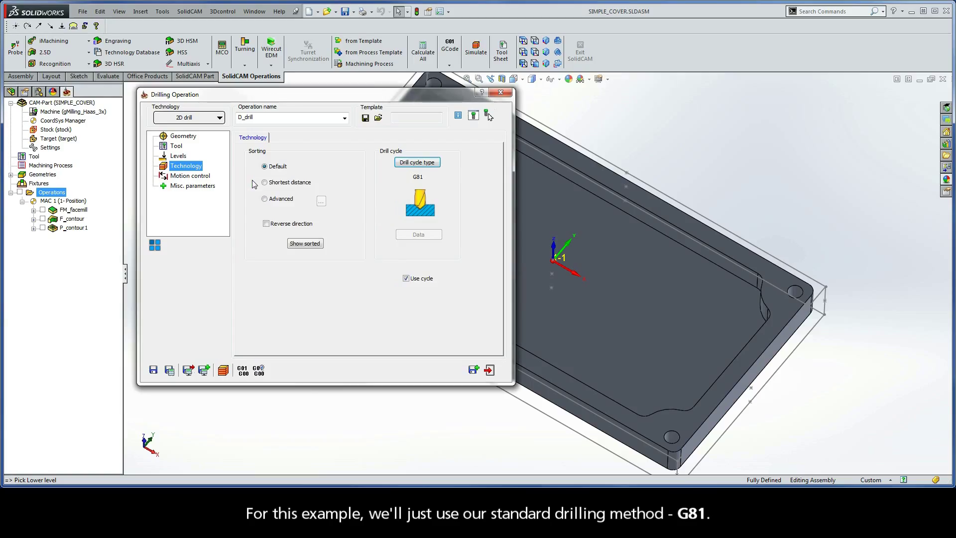
click(170, 370)
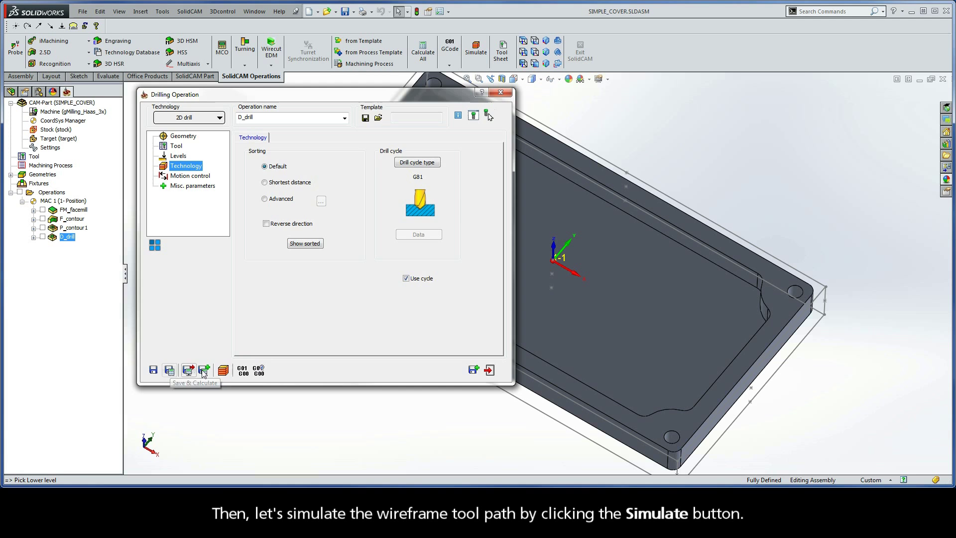
Step: Play the D_drill simulation through the cover's four corner holes
click(224, 370)
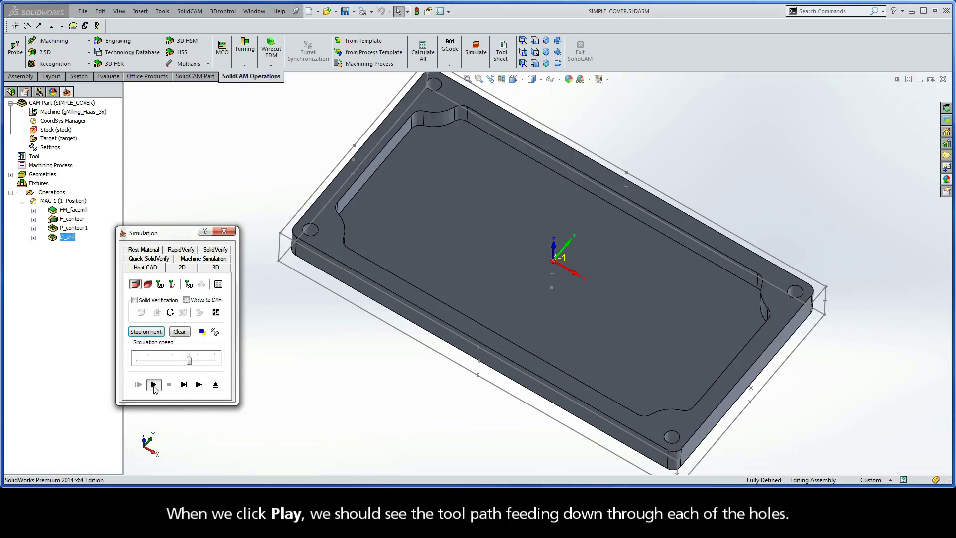
click(152, 384)
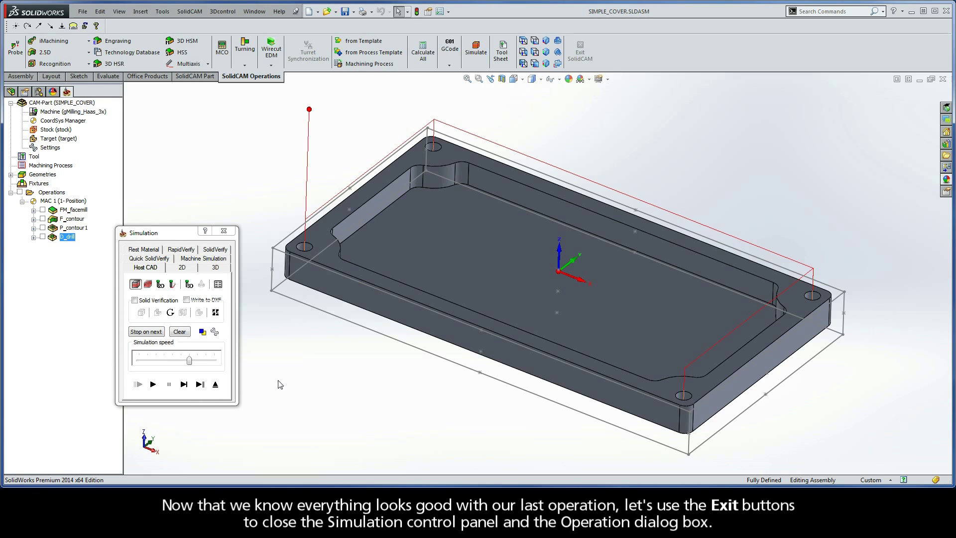
Step: Exit the simulation panel and the D_drill drilling operation dialog
click(215, 383)
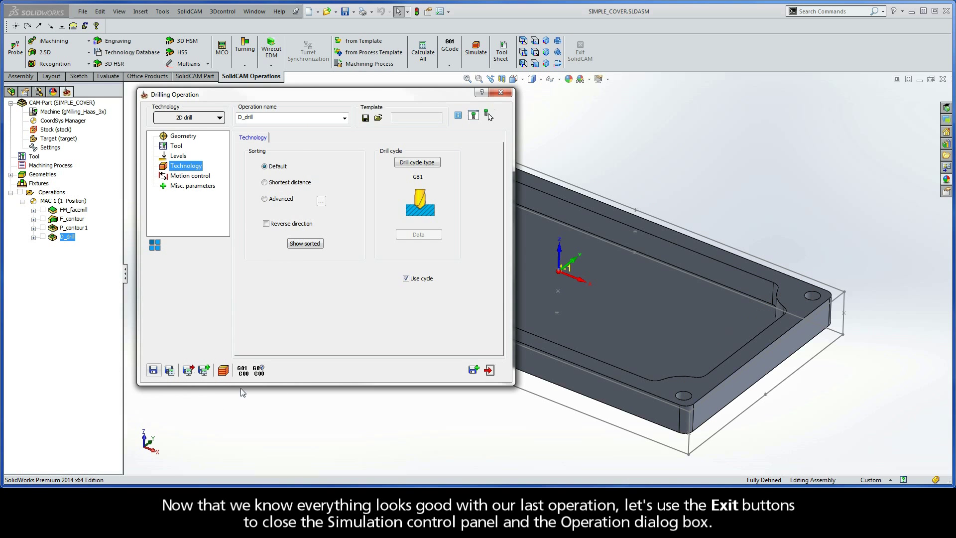
click(487, 370)
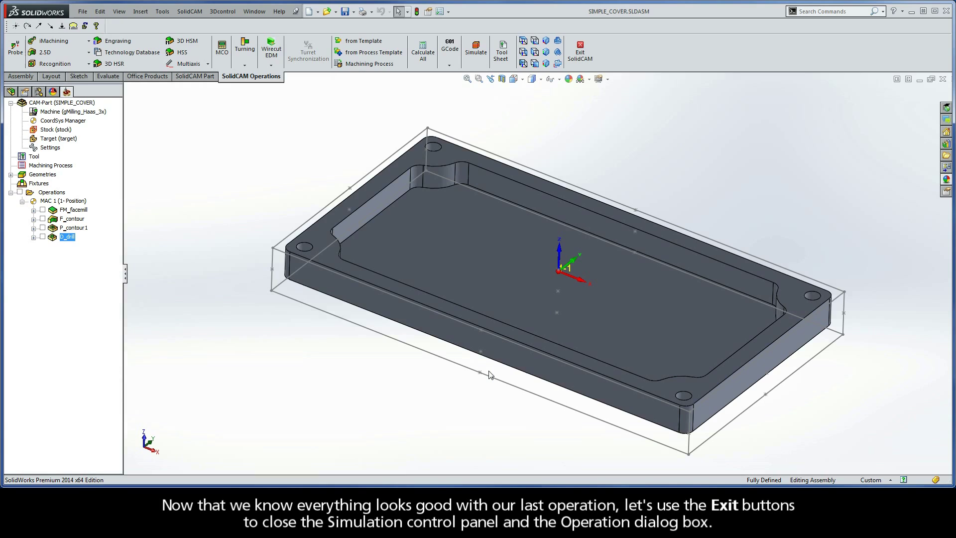